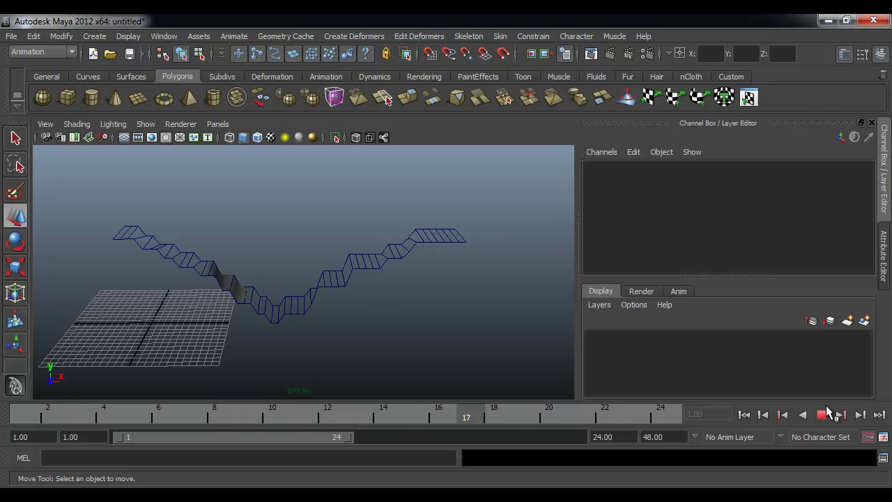
- Stop the playback, return to frame 1 and delete the existing stair-shaped lattice
click(823, 413)
click(744, 413)
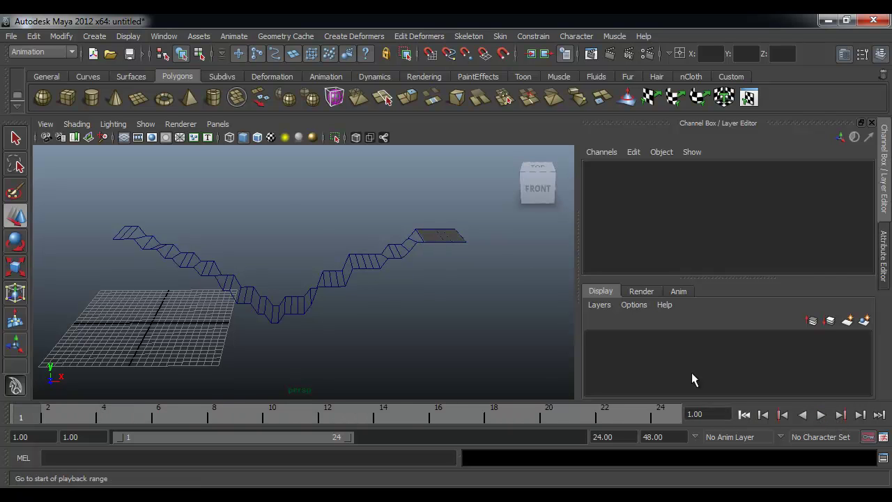
drag(309, 256, 340, 298)
key(Delete)
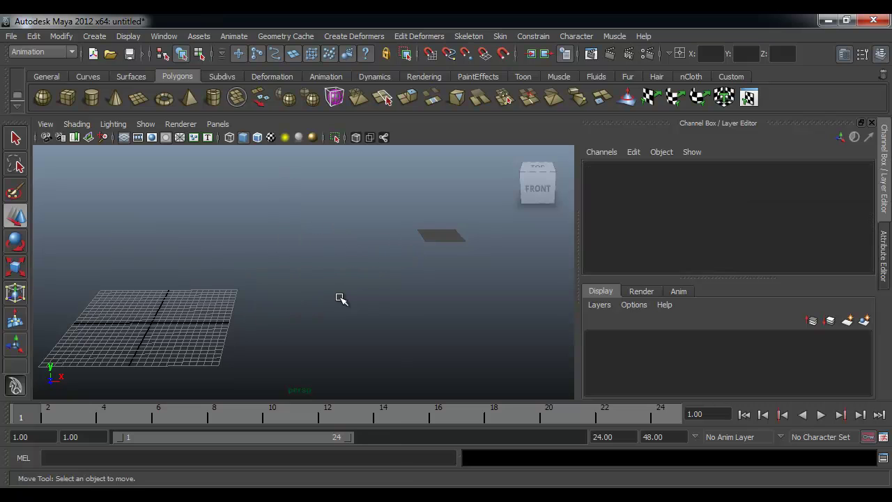
- Duplicate the plane and space the two planes apart along X, at about 47.6 and -5.4
click(438, 235)
alt+drag(400, 264, 428, 252)
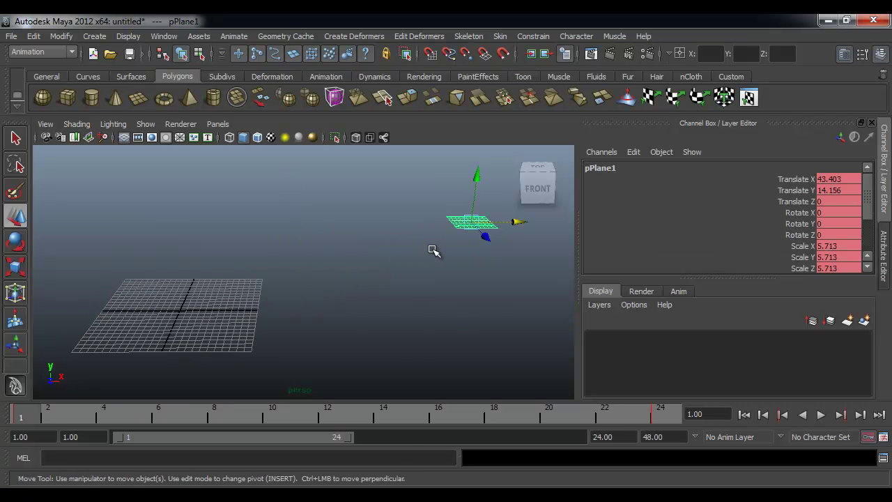
alt+middle_drag(432, 251, 446, 258)
drag(524, 234, 197, 226)
key(ctrl+d)
alt+drag(330, 283, 370, 281)
- Create one lattice deformer around both planes and set its S Divisions to 94
click(367, 273)
click(516, 233)
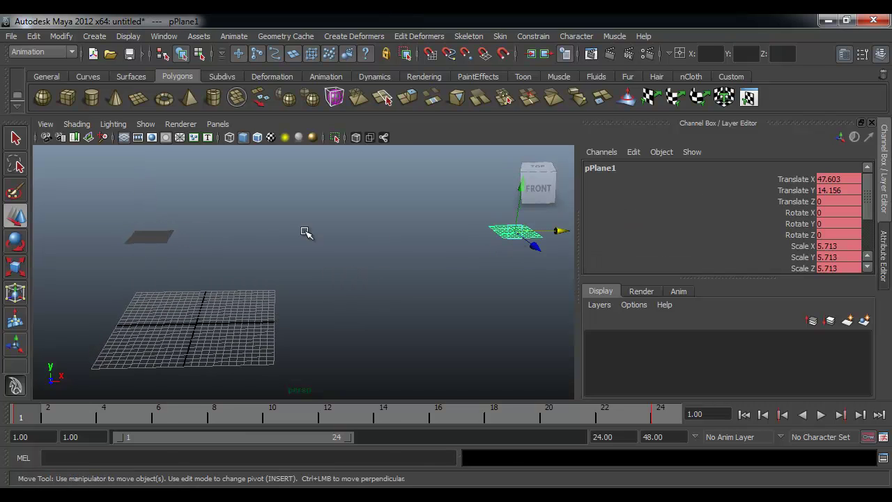
click(149, 236)
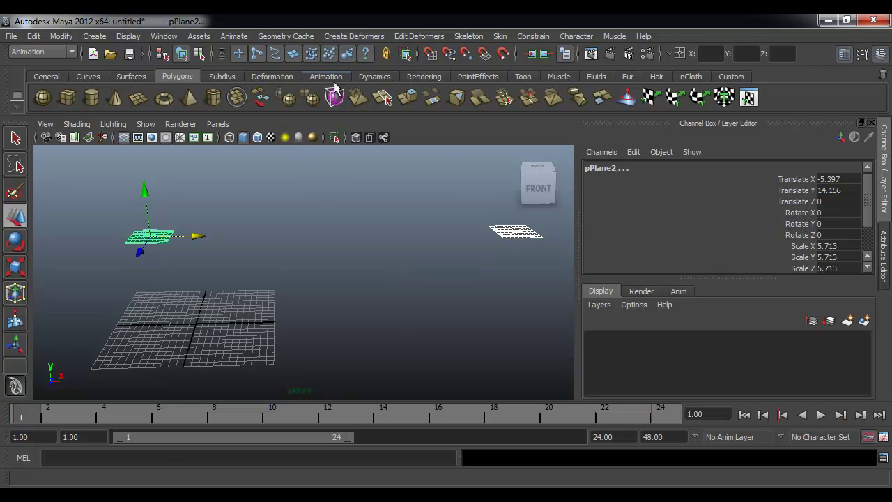
click(343, 34)
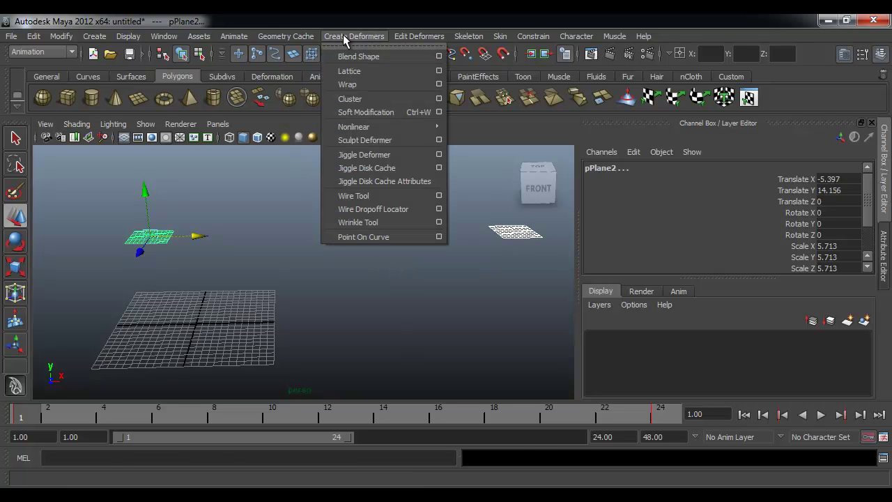
click(354, 70)
scroll(740, 233, down, 3)
click(772, 218)
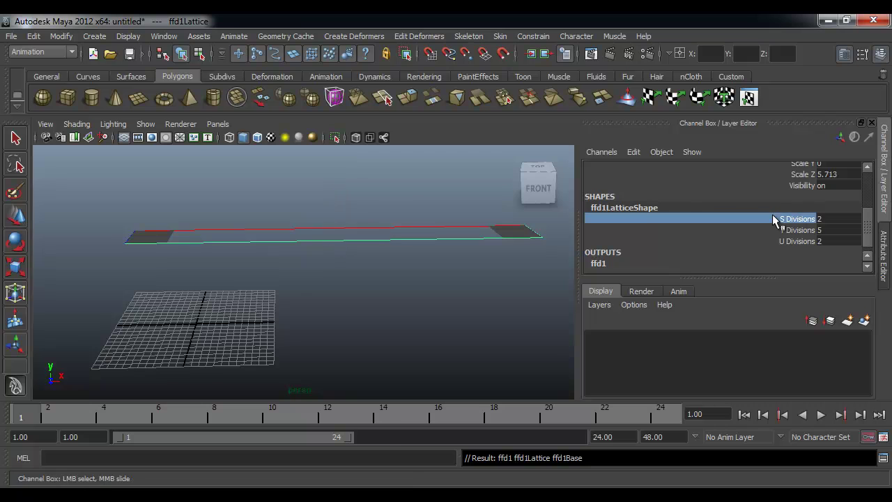
middle_drag(490, 267, 555, 315)
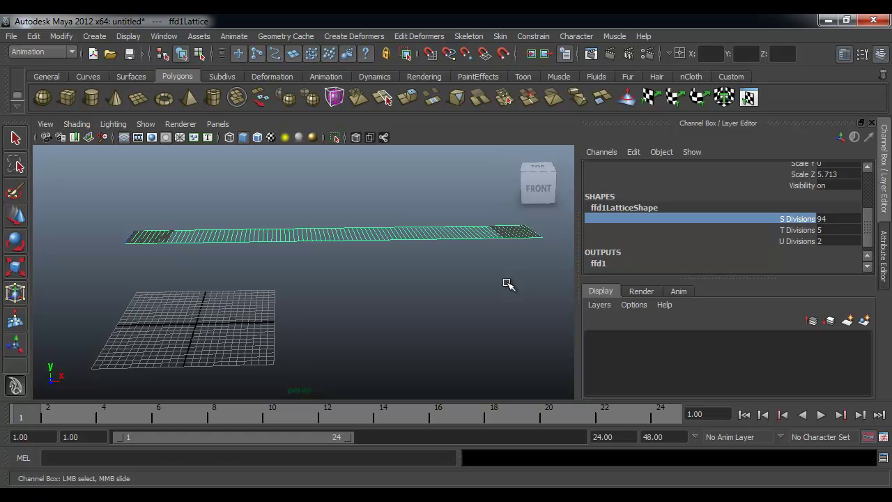
- Delete the duplicate plane at the far end of the lattice
alt+drag(247, 278, 251, 294)
scroll(251, 298, up, 5)
alt+middle_drag(251, 301, 390, 300)
click(202, 239)
key(w)
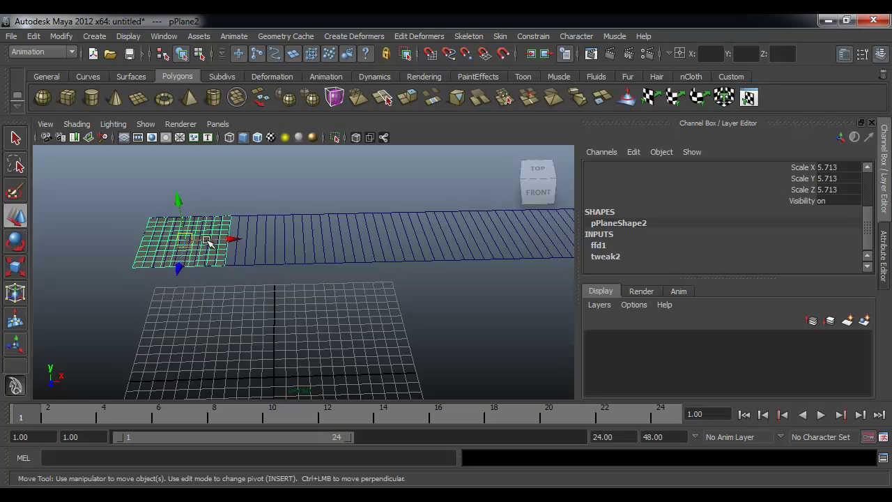
key(Delete)
- Switch the lattice to lattice point editing and lower all points except those at the remaining plane's end
scroll(381, 284, down, 3)
alt+middle_drag(479, 288, 410, 277)
alt+drag(410, 277, 450, 255)
click(496, 252)
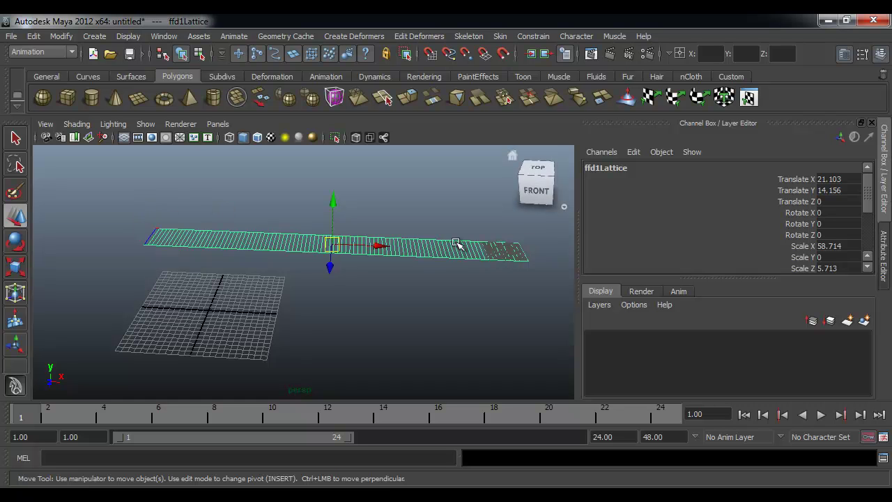
alt+drag(275, 306, 280, 244)
right_drag(280, 243, 272, 207)
drag(496, 266, 496, 266)
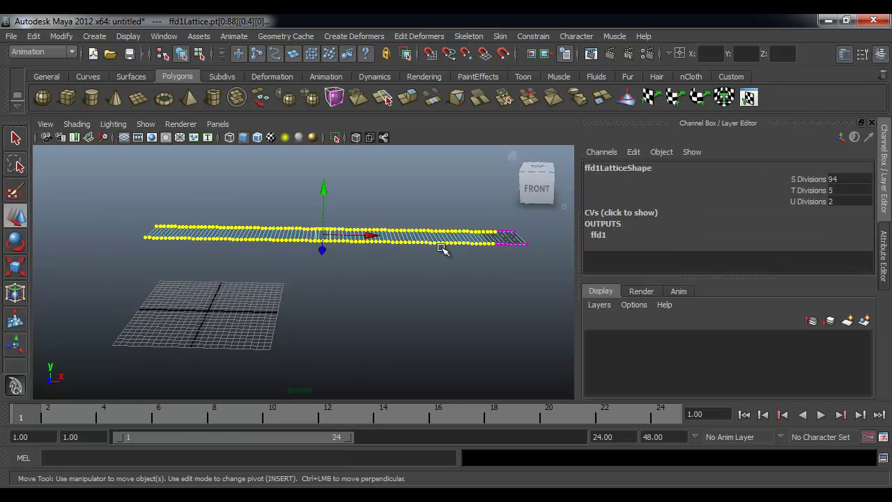
- Lower successively smaller sets of lattice points to shape a staircase descending away from the plane
drag(458, 230, 499, 259)
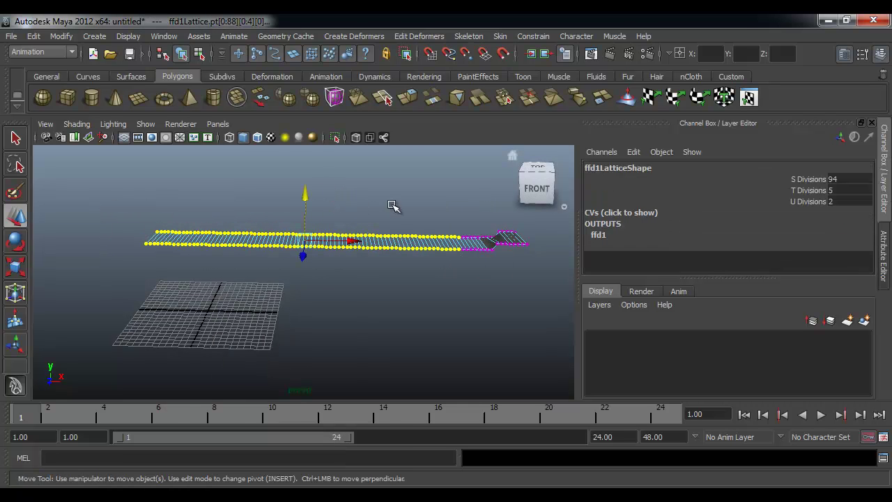
drag(304, 197, 305, 206)
ctrl+drag(414, 227, 461, 268)
drag(282, 203, 283, 224)
ctrl+drag(370, 232, 414, 284)
drag(259, 225, 257, 243)
ctrl+drag(368, 252, 327, 288)
drag(239, 237, 240, 255)
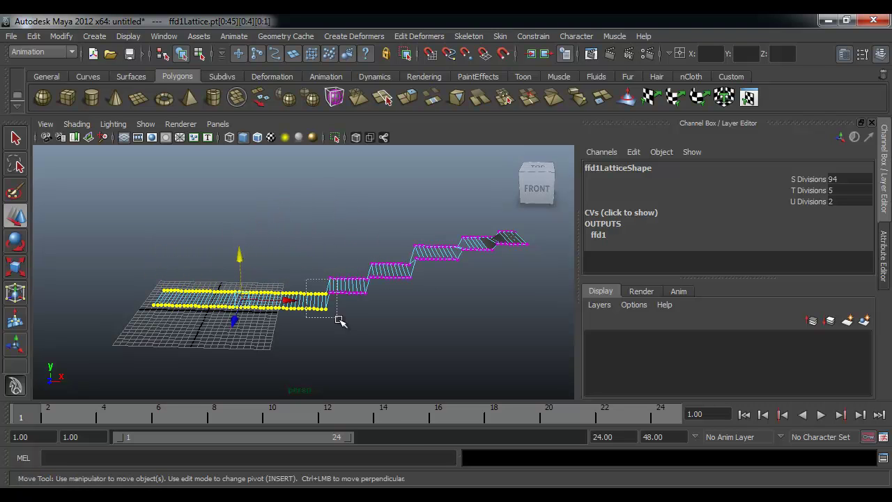
- Rotate the last 33 columns of lattice points upright and shift them slightly away from and below the stairs
drag(304, 286, 343, 312)
drag(149, 261, 279, 323)
key(e)
drag(209, 274, 217, 354)
key(w)
drag(266, 301, 254, 302)
drag(199, 259, 200, 265)
alt+drag(417, 329, 420, 316)
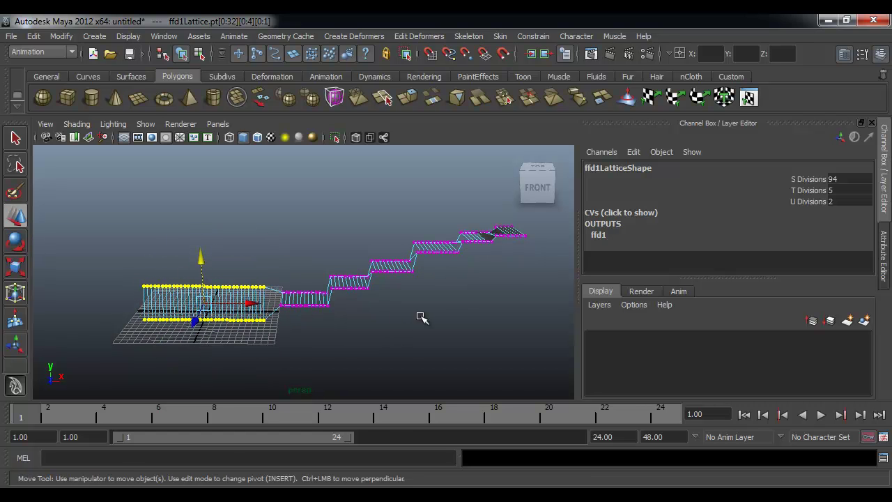
click(448, 336)
- Delete the plane's keyframe at frame 24
alt+drag(504, 307, 498, 319)
alt+middle_drag(496, 305, 408, 303)
alt+drag(409, 303, 497, 245)
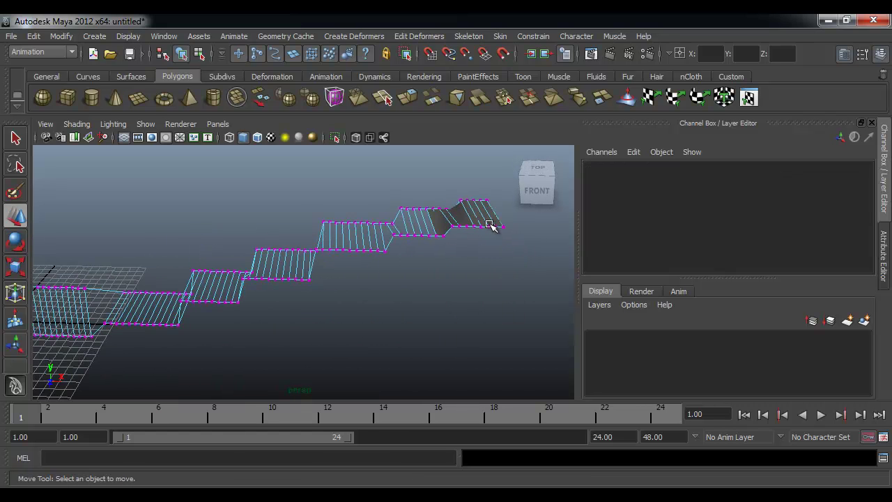
click(464, 213)
alt+drag(346, 309, 289, 299)
alt+middle_drag(290, 290, 327, 302)
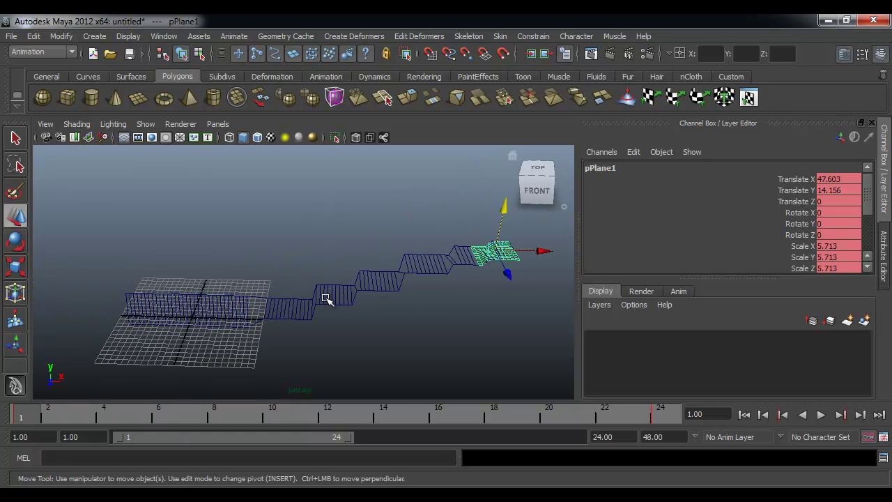
alt+drag(327, 302, 331, 294)
click(656, 415)
right_click(658, 417)
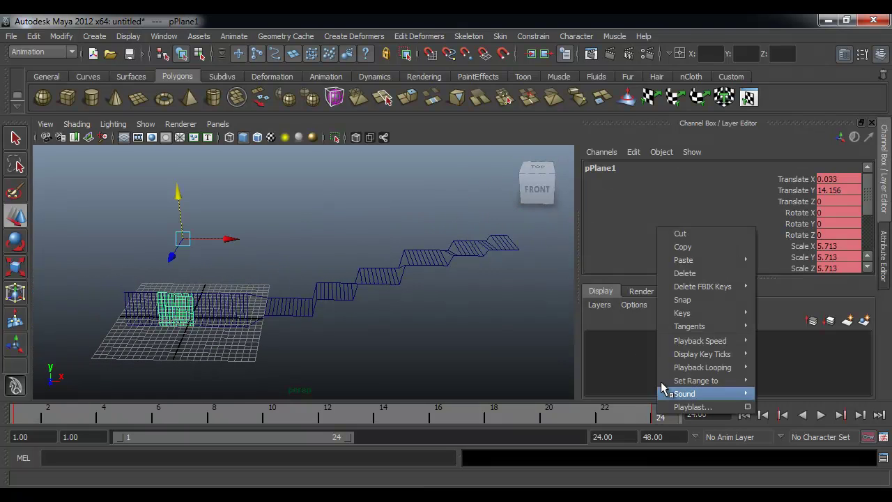
click(681, 274)
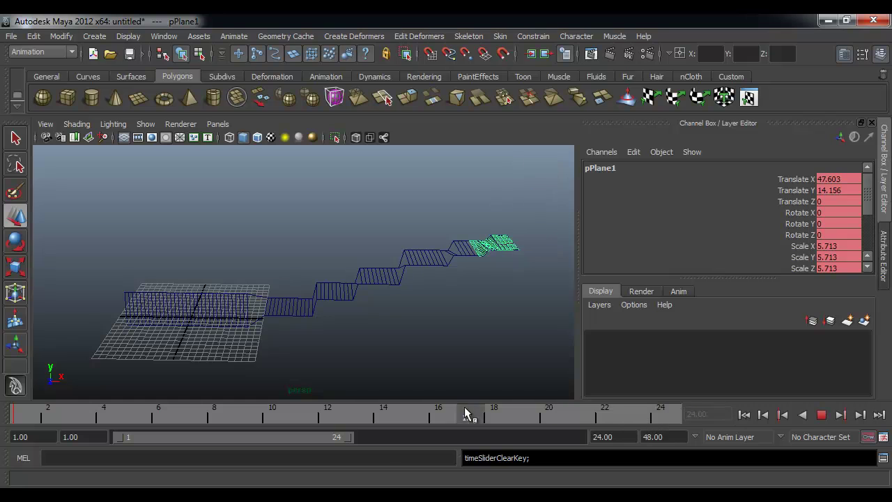
- Move the plane along X to the far end of the lattice at frame 24 and play back the motion
drag(543, 242, 199, 248)
click(820, 414)
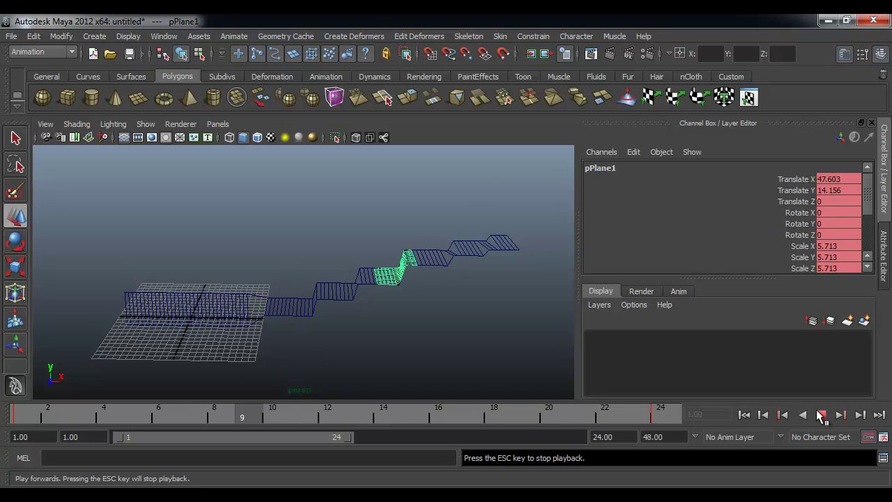
click(821, 414)
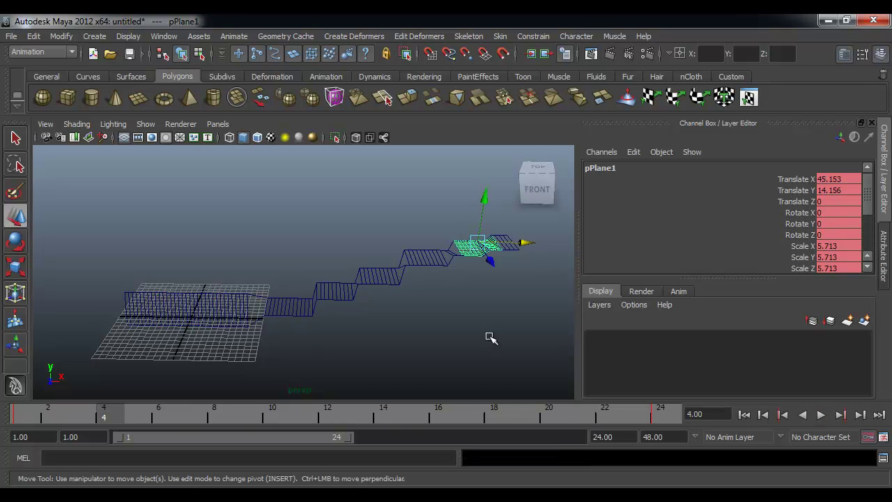
- Select all points of the lattice and key them at frame 1
alt+drag(430, 301, 392, 264)
click(381, 274)
right_drag(380, 273, 380, 249)
drag(97, 199, 562, 363)
click(743, 414)
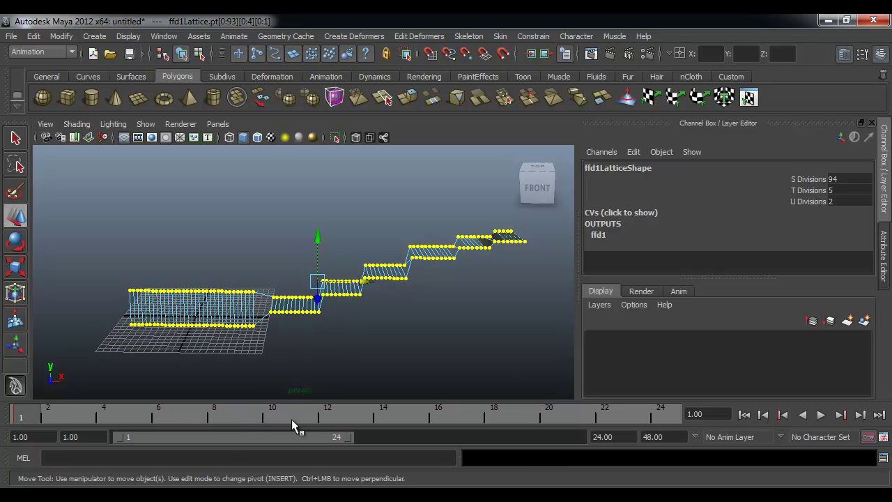
- At frame 10, raise the group of lattice points spanning the two lowest stair steps
click(271, 418)
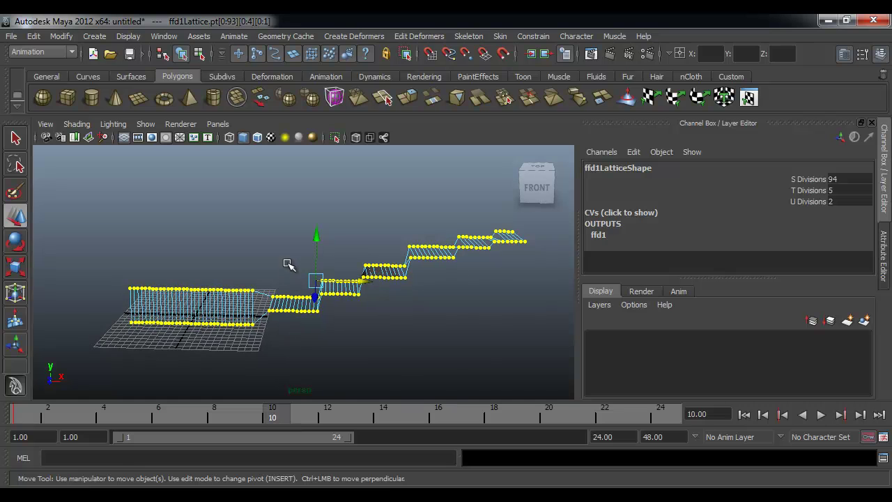
click(295, 265)
drag(295, 265, 340, 315)
drag(316, 252, 317, 231)
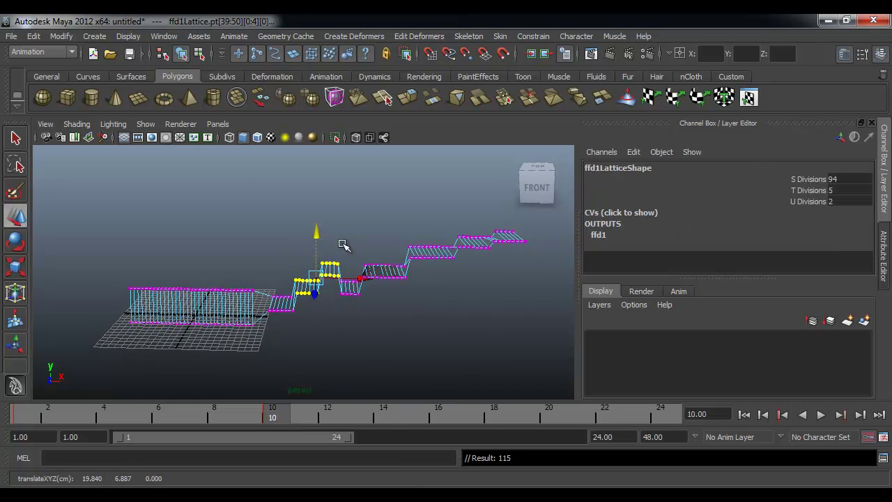
- Rotate a group of points midway up the stairs and raise part of the upright section's upper edge
drag(376, 236, 426, 286)
key(e)
drag(183, 266, 240, 296)
key(w)
drag(205, 249, 205, 235)
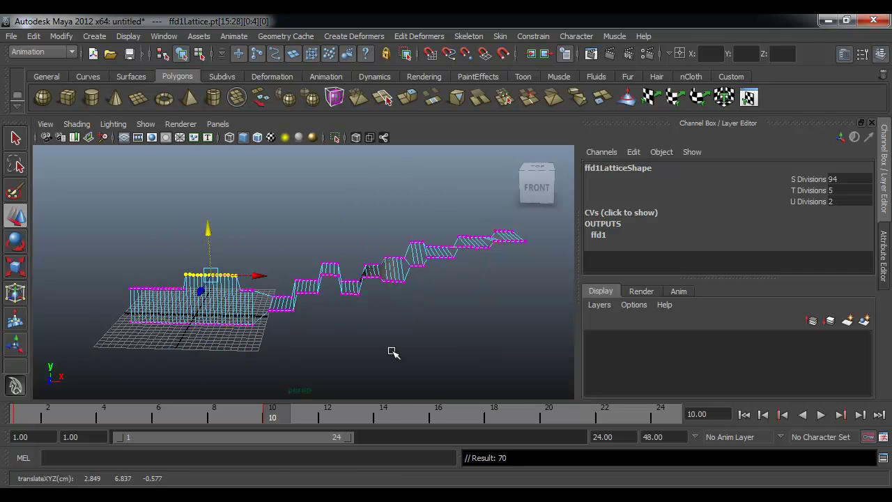
- Key all lattice points at frame 10, preview the animation, and key them again at frame 16
drag(79, 217, 551, 376)
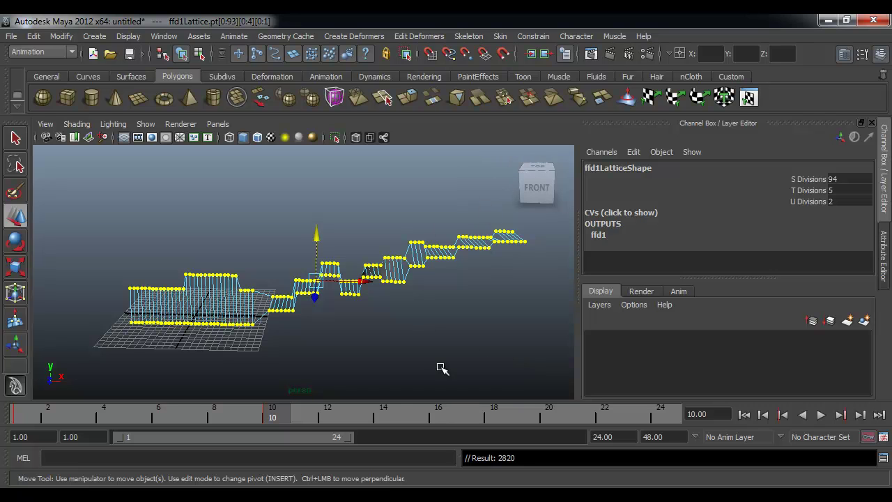
key(alt+v)
mouse_move(549, 417)
mouse_down()
mouse_move(394, 416)
mouse_move(433, 416)
mouse_up()
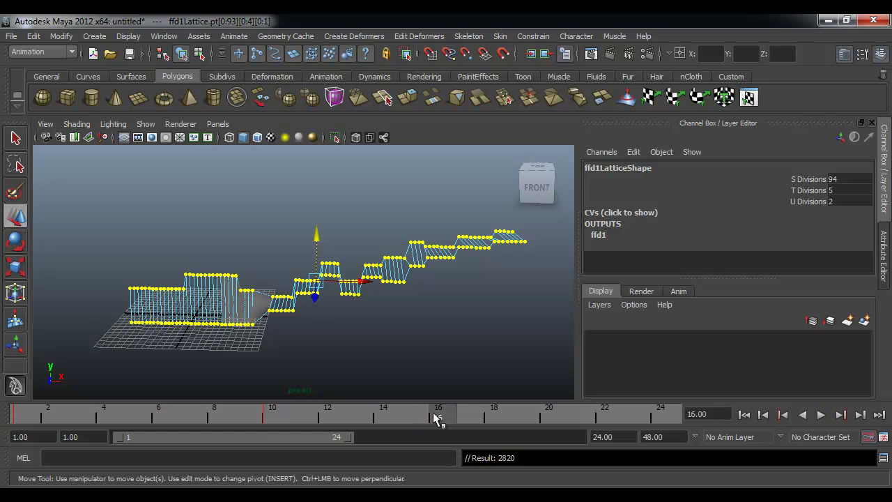
mouse_move(430, 368)
alt+mouse_down()
mouse_move(436, 356)
mouse_move(425, 356)
alt+mouse_up()
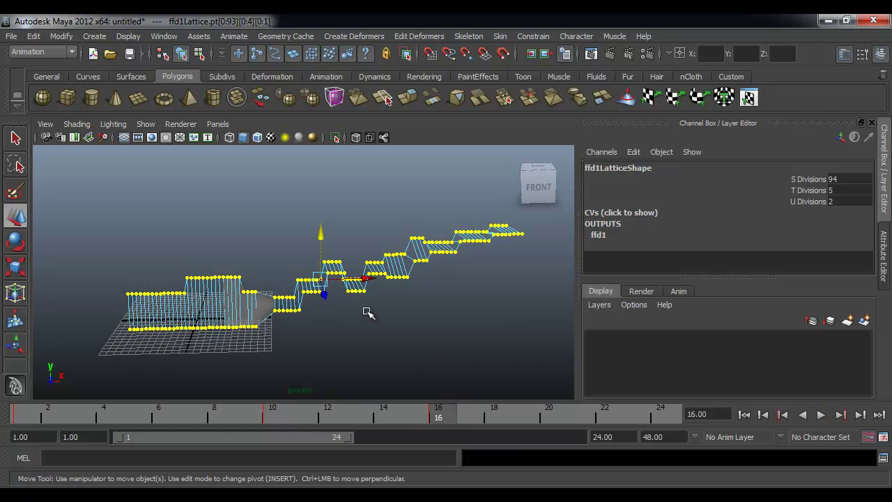
- At frame 16, rotate the lattice points around the upright section and a group along the middle stairs
key(e)
click(360, 366)
drag(169, 243, 279, 344)
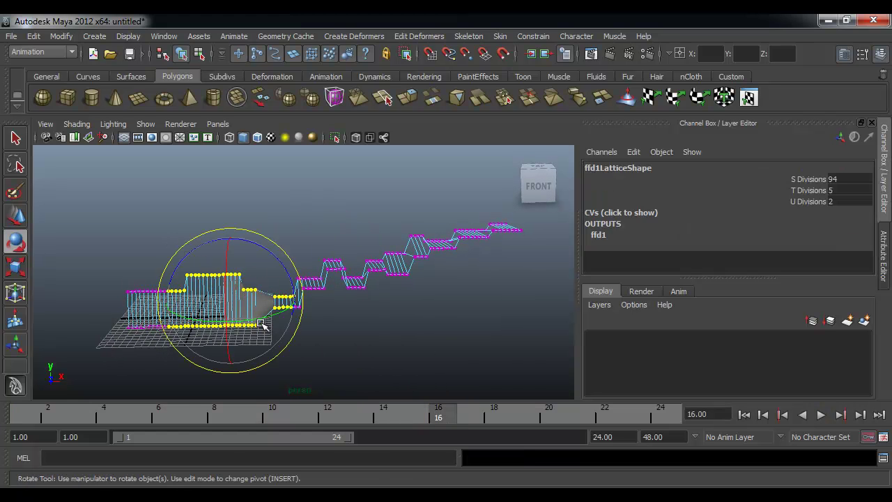
drag(228, 228, 229, 225)
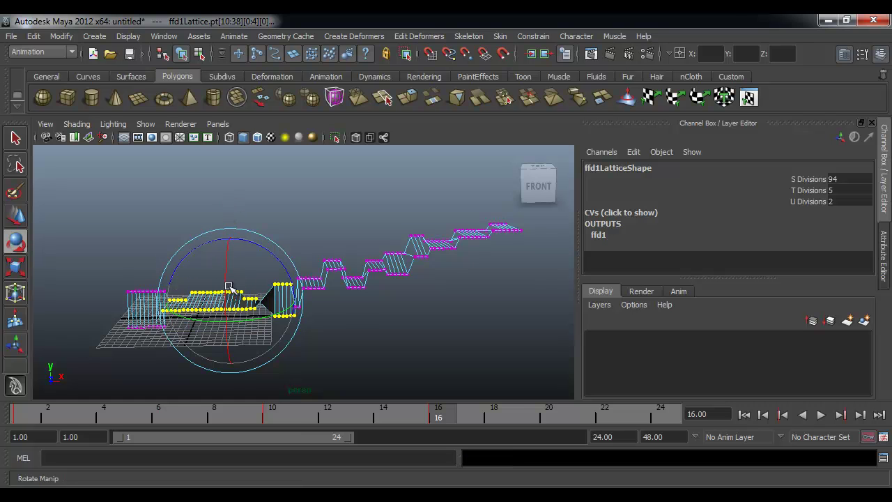
click(365, 323)
drag(187, 279, 210, 245)
drag(333, 231, 423, 307)
mouse_move(391, 243)
mouse_down()
mouse_move(396, 195)
mouse_move(394, 230)
mouse_up()
- Scale groups of points in the lower half of the lattice and key all points at frame 16
click(479, 327)
drag(82, 239, 308, 325)
key(r)
drag(223, 245, 371, 310)
click(451, 354)
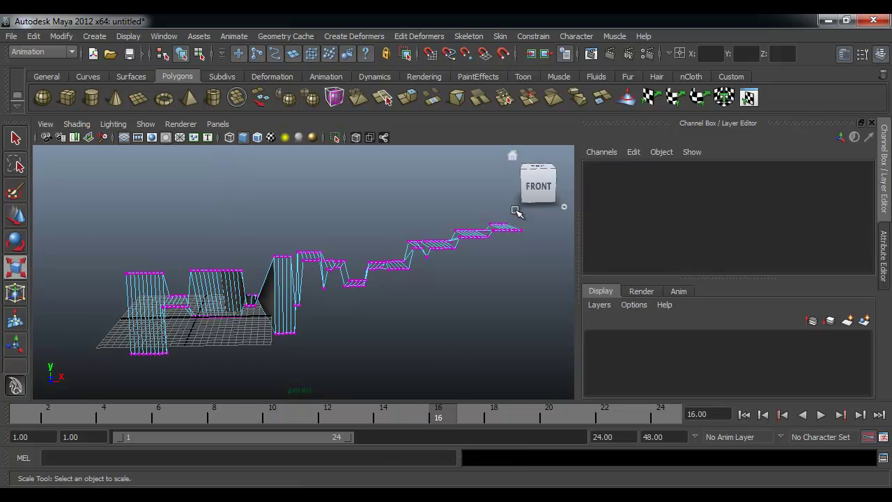
drag(89, 220, 521, 400)
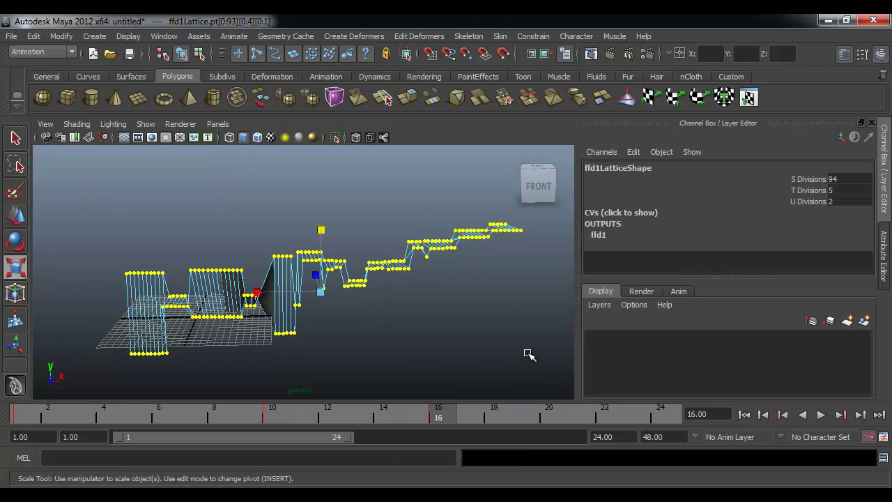
- Copy the lattice points' keys from frame 1 and paste them at frame 24
drag(92, 412, 24, 412)
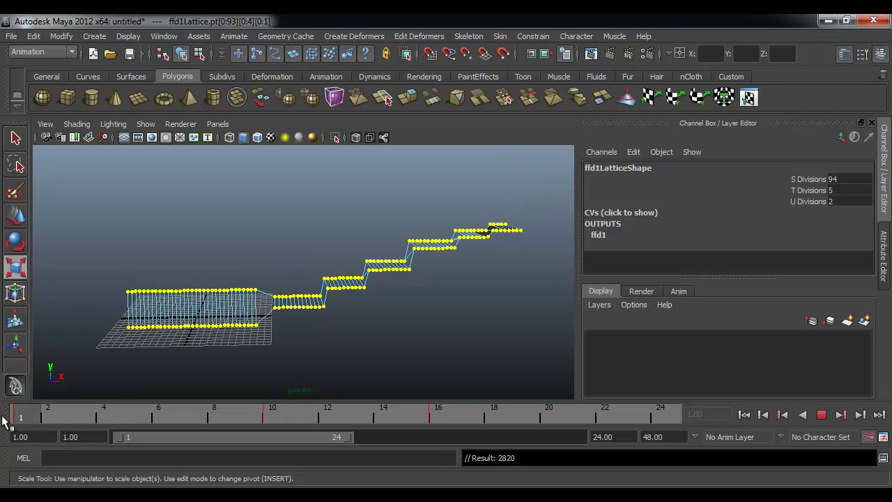
right_click(19, 412)
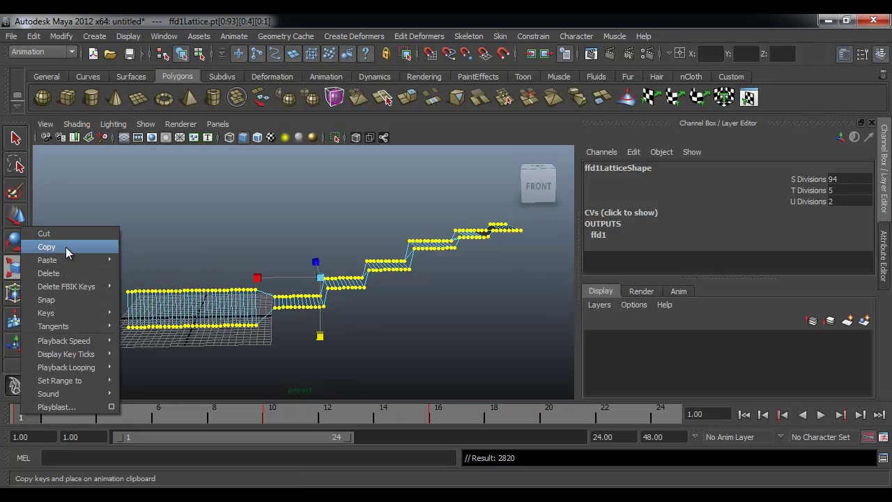
click(66, 247)
right_click(35, 413)
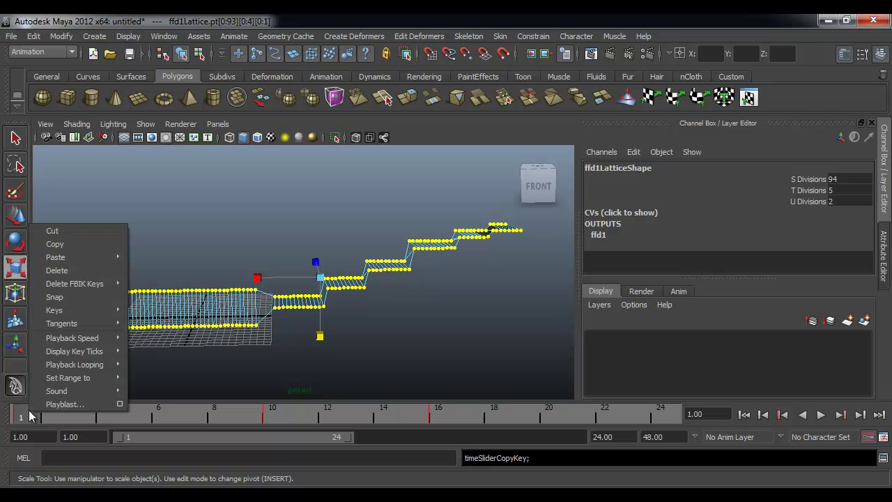
click(76, 241)
click(660, 413)
right_click(666, 412)
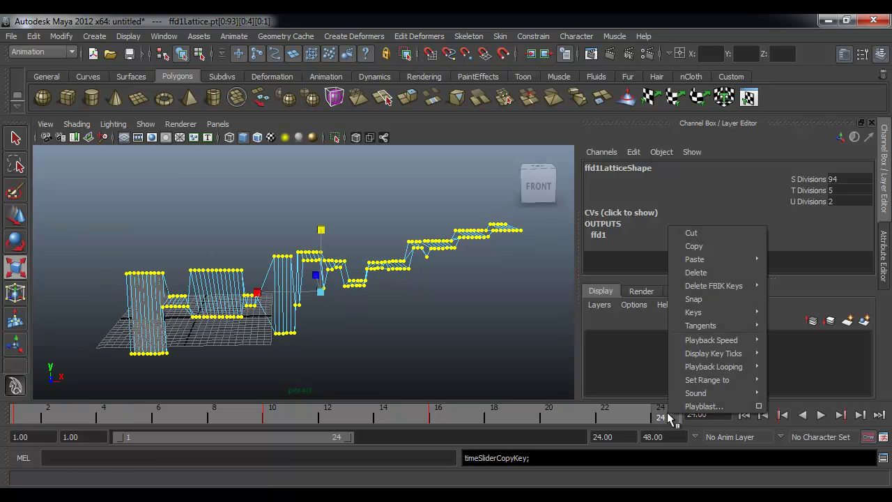
mouse_move(696, 259)
click(791, 267)
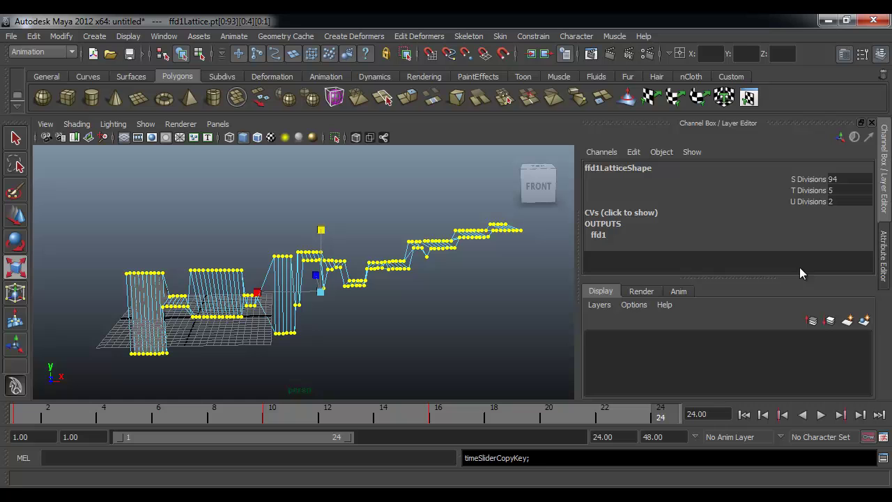
- Deselect the lattice points, play the animation from the start and scrub through to frame 24 to check the lattice motion
click(495, 350)
click(744, 414)
click(821, 414)
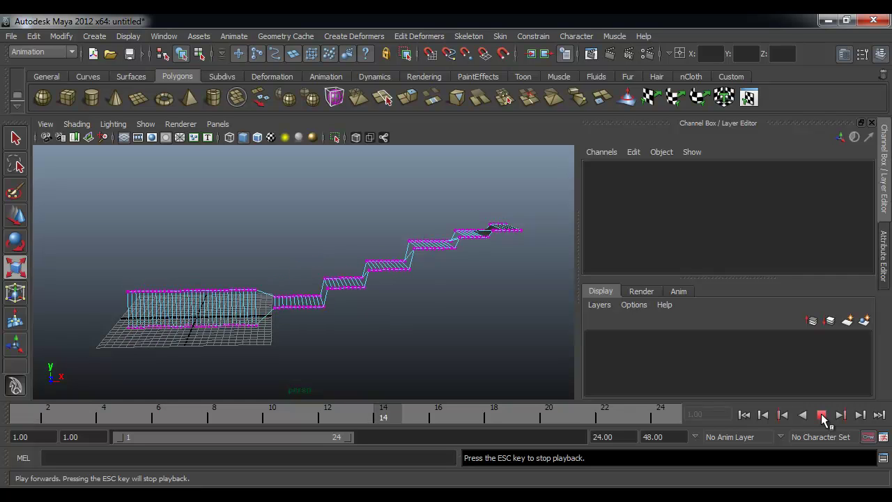
click(821, 414)
drag(72, 410, 150, 417)
mouse_move(196, 418)
mouse_down()
mouse_move(354, 429)
mouse_move(622, 427)
mouse_up()
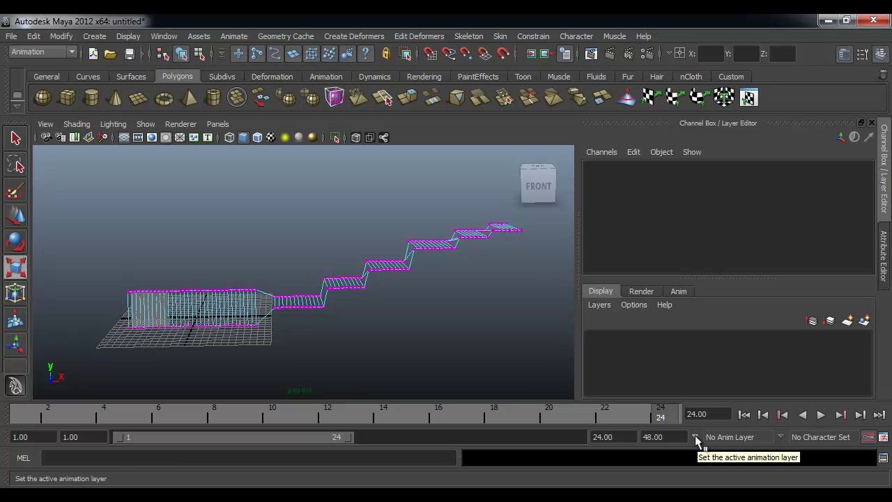
- Create a polygon cube, scale it uniformly to 13.32 and move it over the wide starting end of the lattice
alt+drag(386, 347, 366, 338)
alt+drag(307, 310, 321, 321)
alt+right_drag(237, 348, 307, 350)
alt+drag(301, 351, 291, 347)
scroll(372, 315, down, 2)
alt+middle_drag(377, 314, 347, 312)
alt+drag(525, 258, 520, 253)
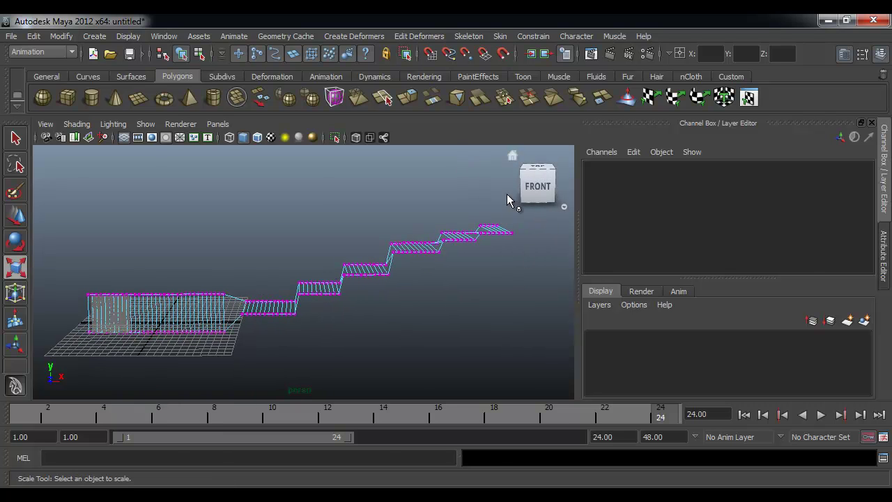
click(67, 98)
middle_drag(136, 322, 233, 313)
key(w)
drag(214, 318, 599, 334)
- Duplicate the cube and place the copy over the upper end of the stairs, at Translate X 53.851 and Translate Y 12.375
key(ctrl+d)
drag(567, 275, 569, 208)
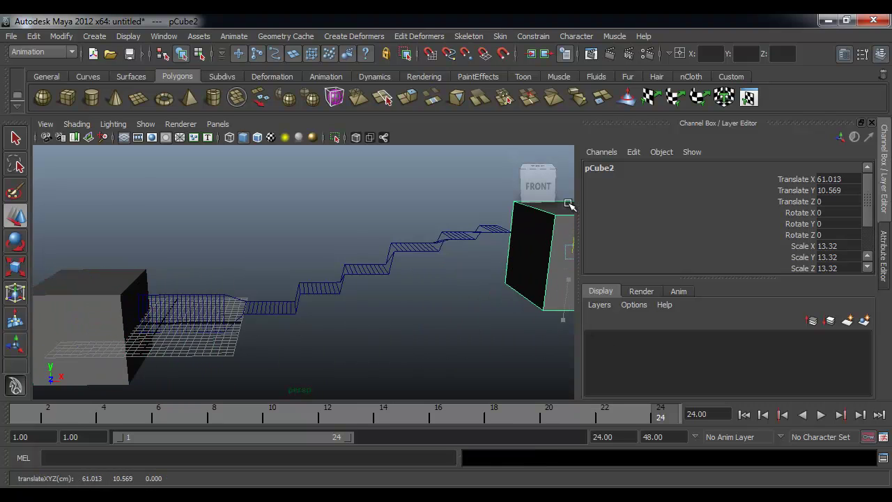
alt+middle_drag(569, 207, 422, 244)
drag(529, 261, 466, 261)
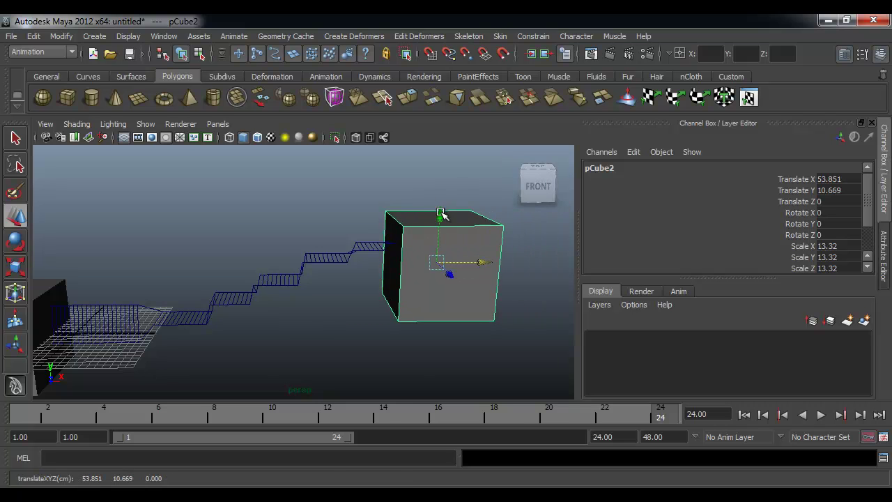
drag(439, 210, 439, 198)
alt+middle_drag(315, 255, 418, 253)
alt+drag(418, 253, 380, 225)
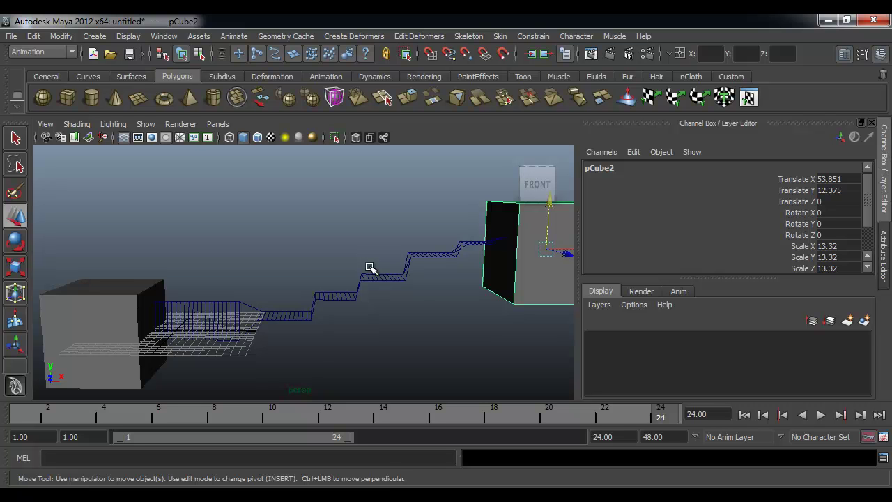
alt+drag(269, 295, 295, 274)
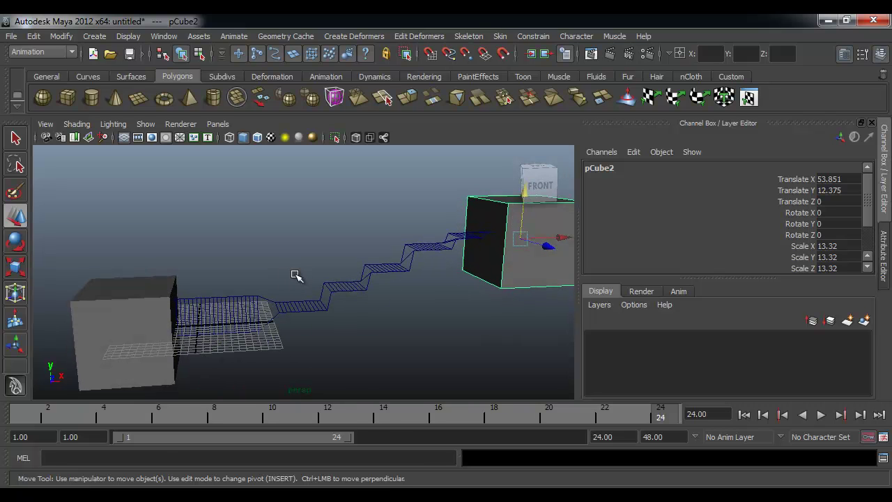